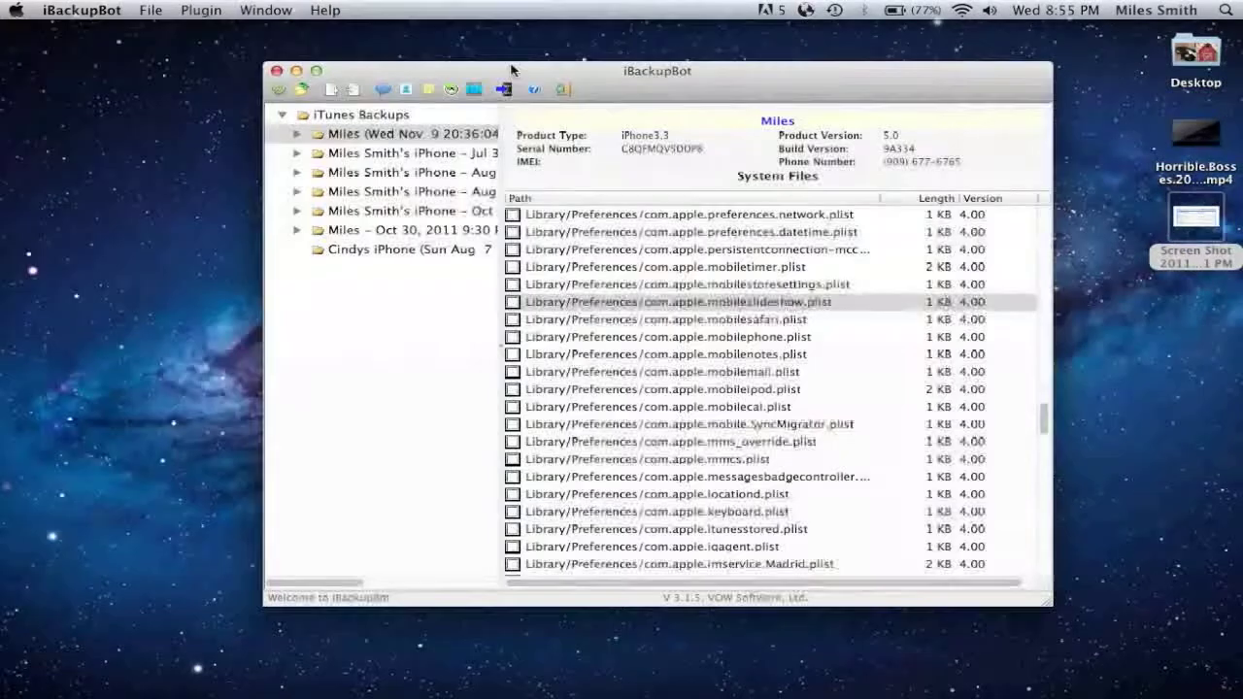
- Pick com.apple.mobileslideshow.plist and the Wed Nov 9 Miles backup, then view the iPhone's iTunes summary
{"action": "left_click", "coordinate": [561, 301]}
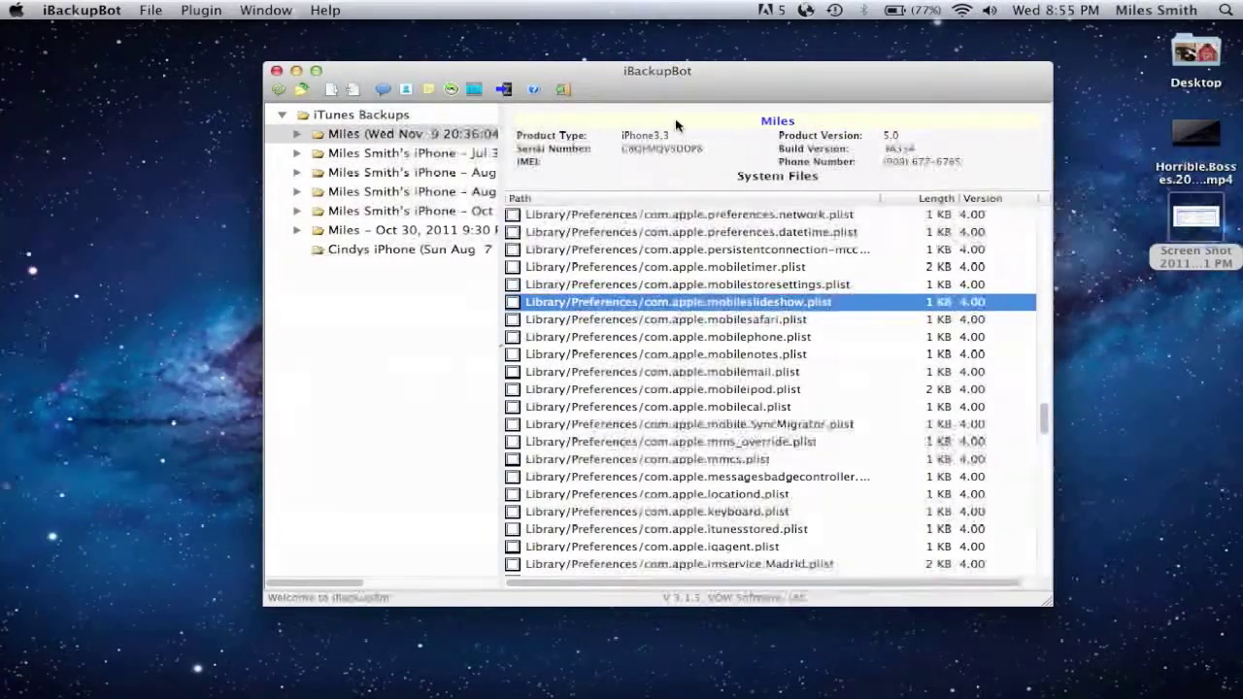
{"action": "left_click", "coordinate": [357, 134]}
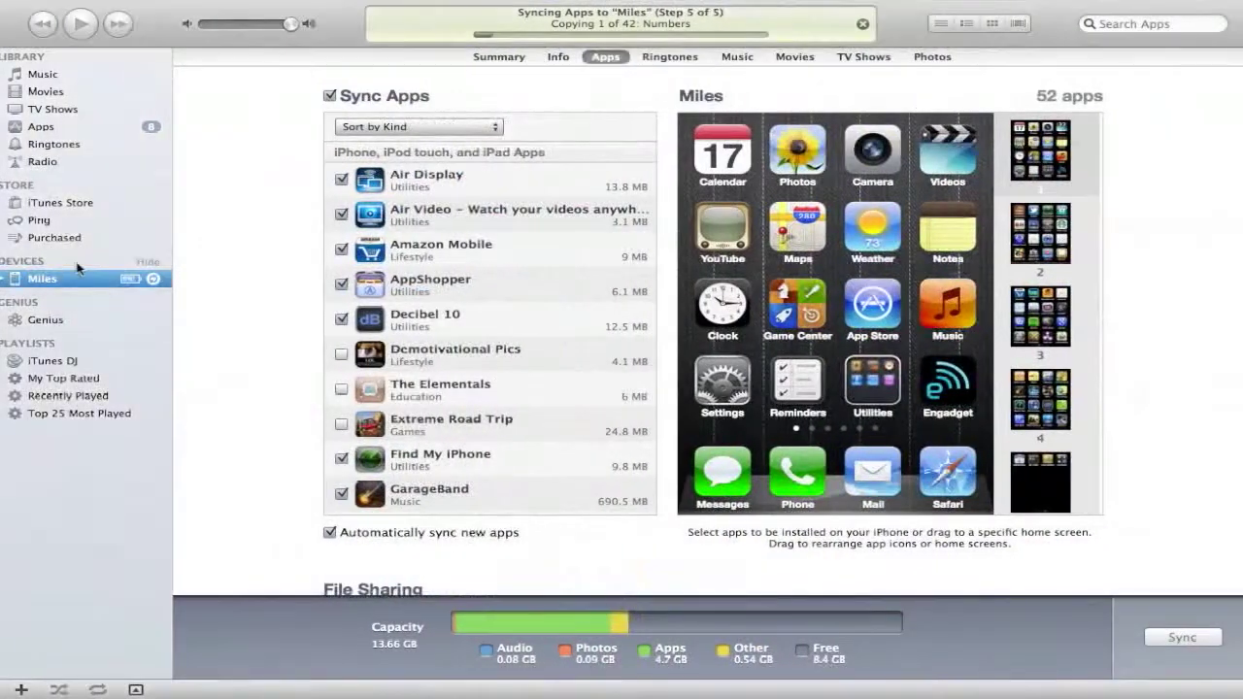
{"action": "left_click", "coordinate": [498, 56]}
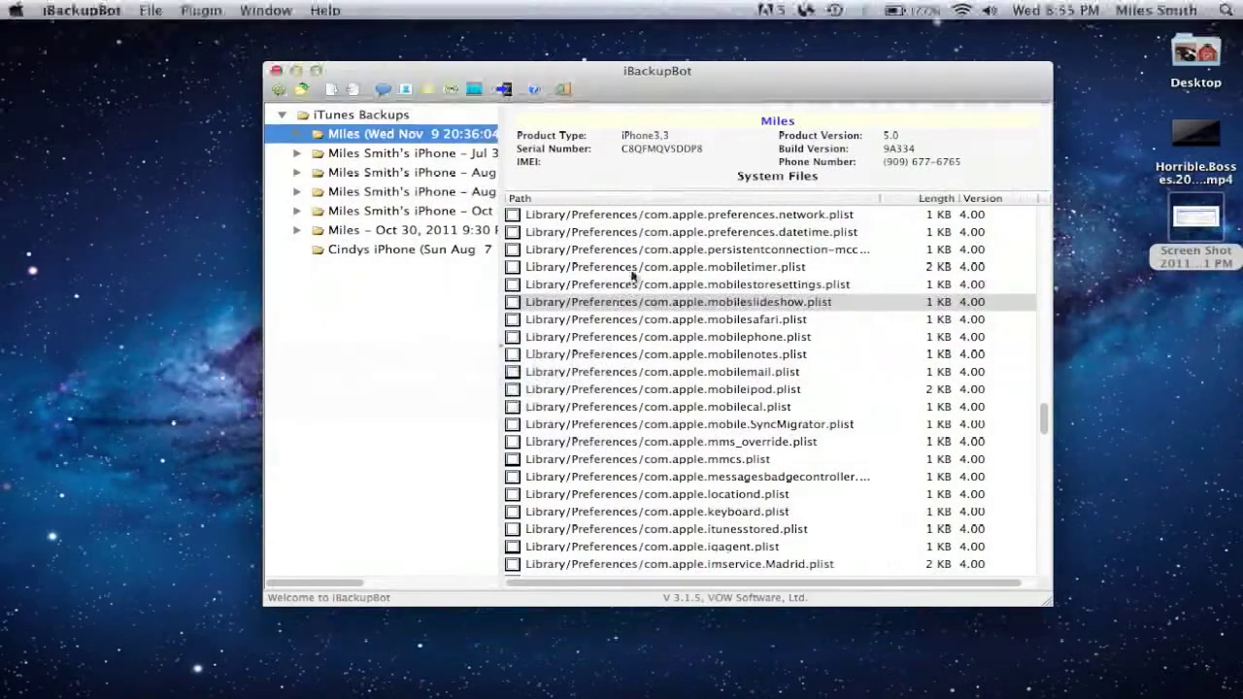
- Reselect the Wed Nov 9 Miles backup and highlight com.apple.mobileslideshow.plist in its file list
{"action": "left_click", "coordinate": [770, 304]}
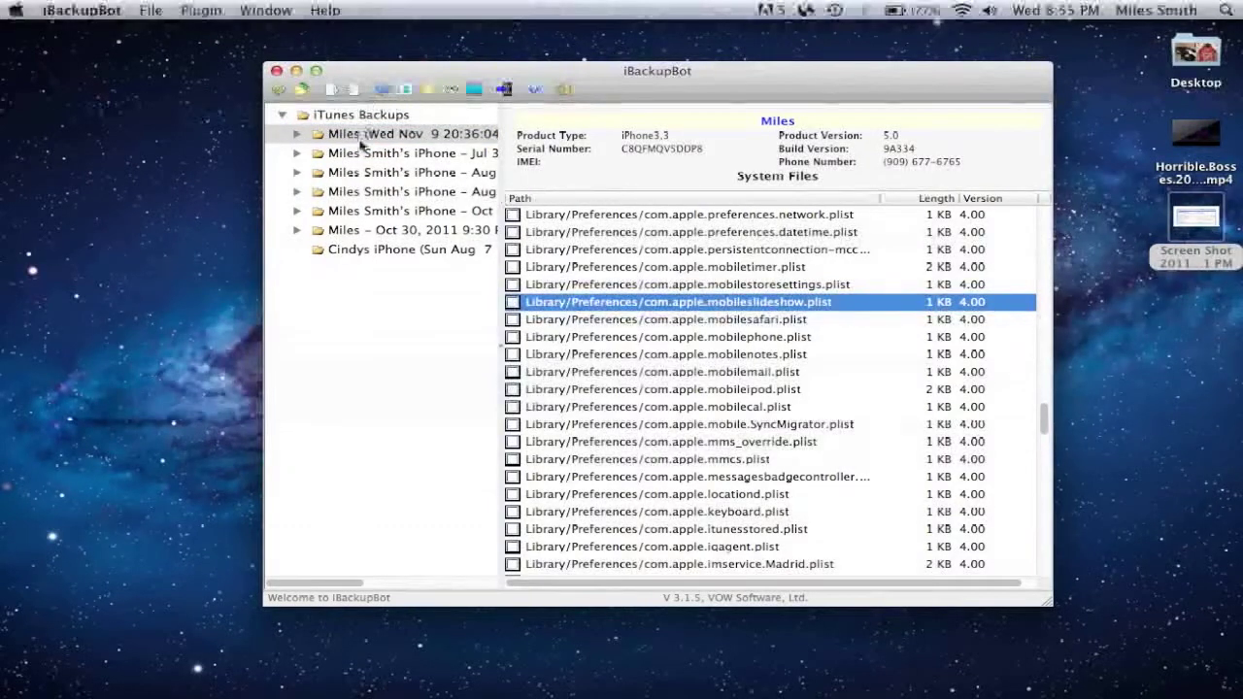
{"action": "left_click", "coordinate": [330, 134]}
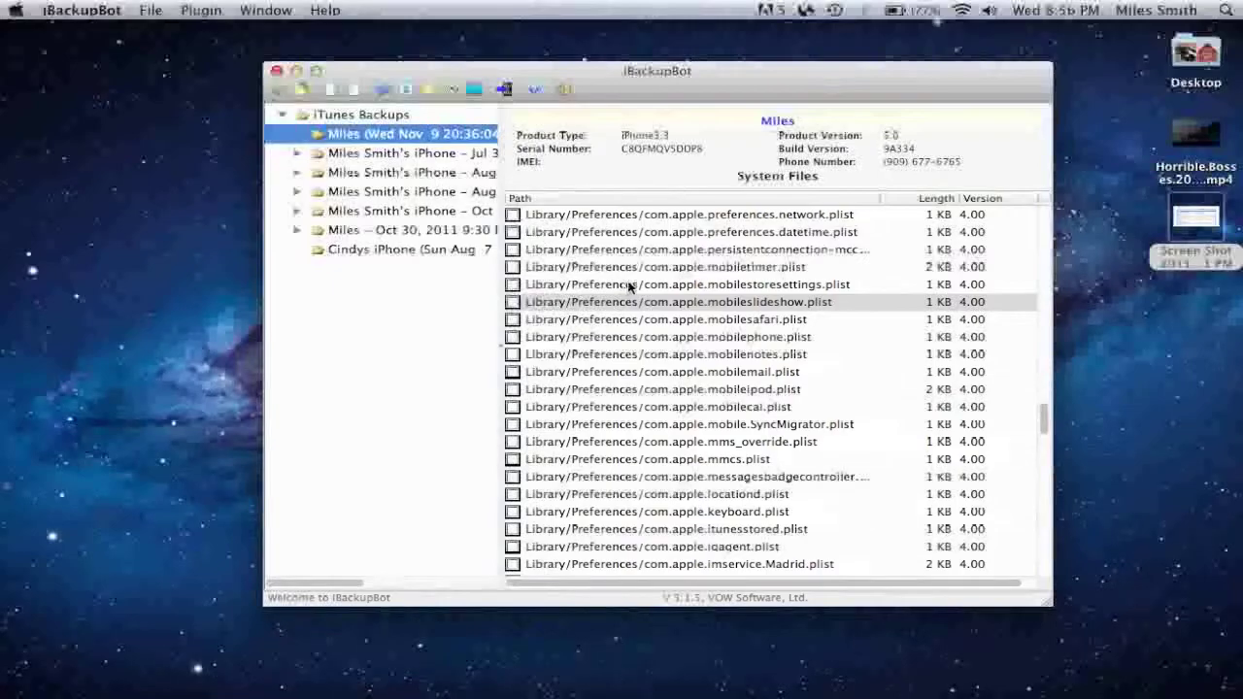
{"action": "scroll", "coordinate": [626, 284], "scroll_direction": "down", "scroll_amount": 5}
{"action": "scroll", "coordinate": [626, 284], "scroll_direction": "up", "scroll_amount": 10}
{"action": "scroll", "coordinate": [629, 284], "scroll_direction": "down", "scroll_amount": 5}
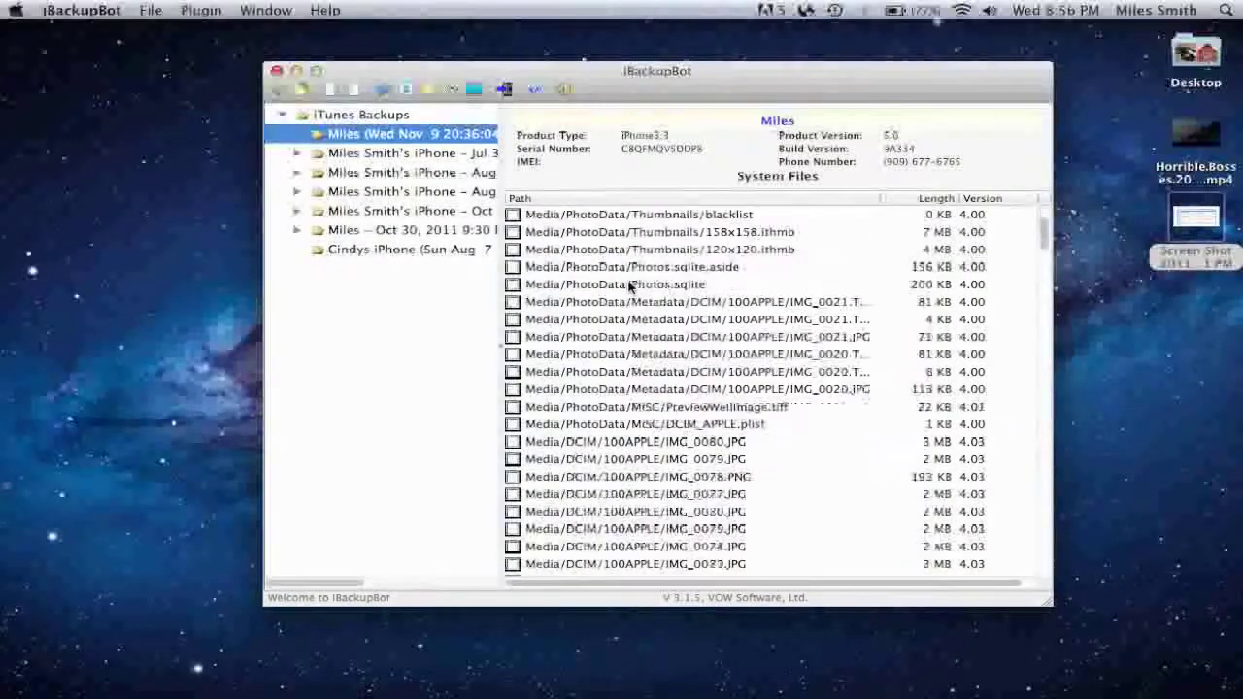
{"action": "scroll", "coordinate": [630, 284], "scroll_direction": "down", "scroll_amount": 5}
{"action": "scroll", "coordinate": [629, 284], "scroll_direction": "down", "scroll_amount": 5}
{"action": "scroll", "coordinate": [629, 285], "scroll_direction": "down", "scroll_amount": 5}
{"action": "scroll", "coordinate": [629, 285], "scroll_direction": "up", "scroll_amount": 5}
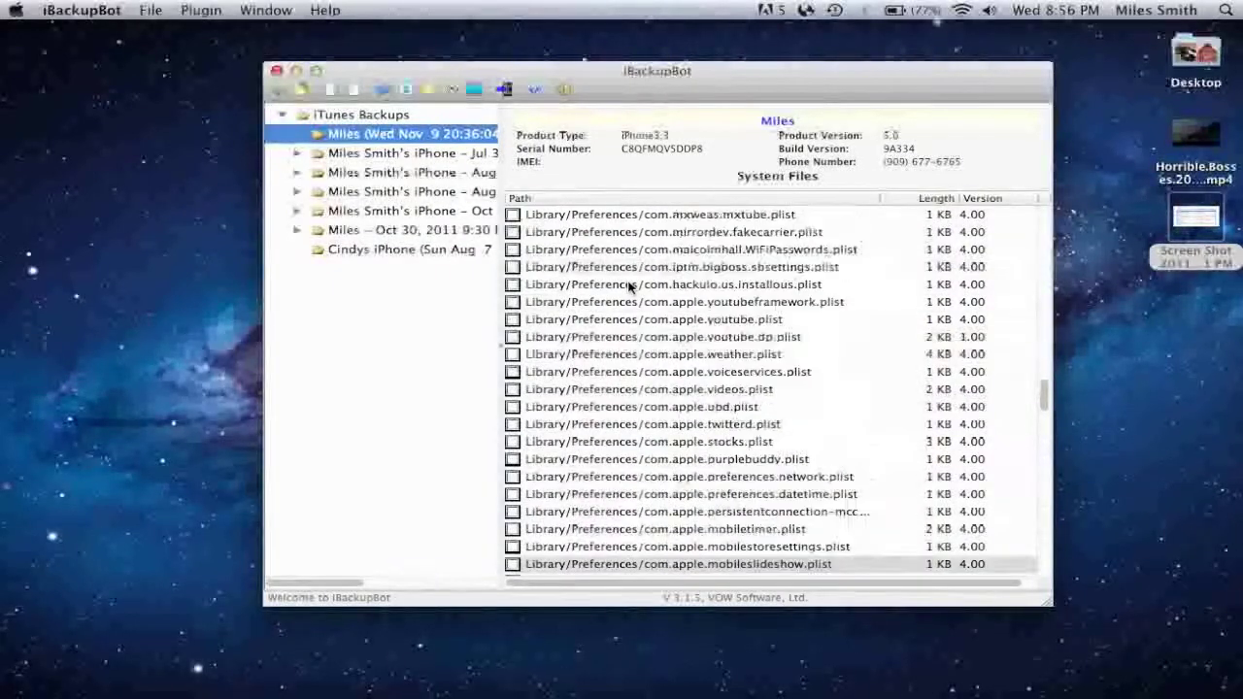
{"action": "scroll", "coordinate": [695, 456], "scroll_direction": "up", "scroll_amount": 3}
{"action": "left_click", "coordinate": [695, 496]}
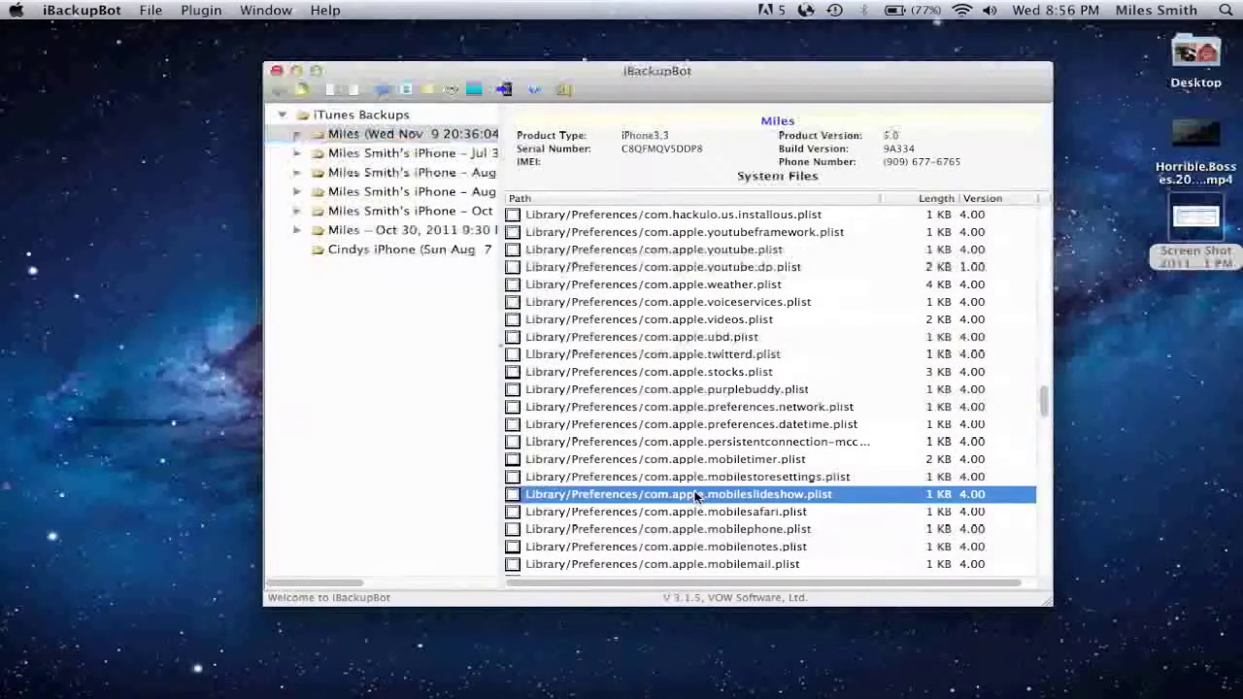
- Open com.apple.mobileslideshow.plist in the XML editor, dismissing the registration prompt
{"action": "double_click", "coordinate": [774, 499]}
{"action": "left_click", "coordinate": [772, 499]}
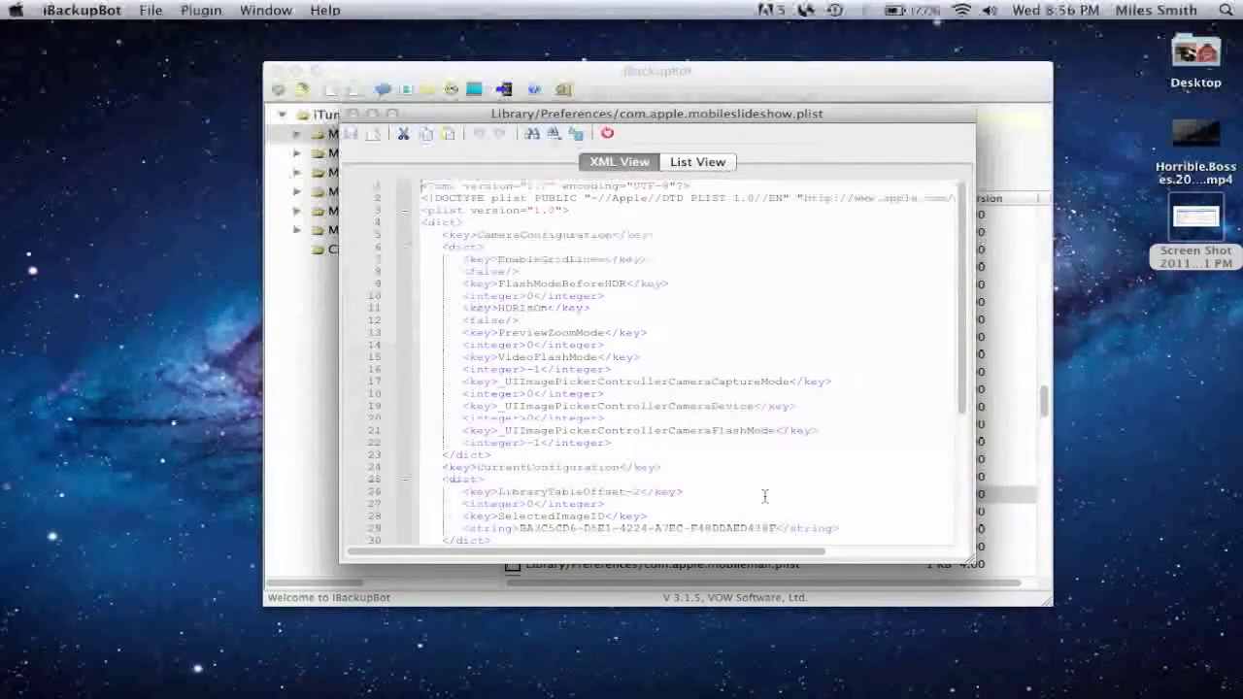
{"action": "scroll", "coordinate": [764, 497], "scroll_direction": "down", "scroll_amount": 5}
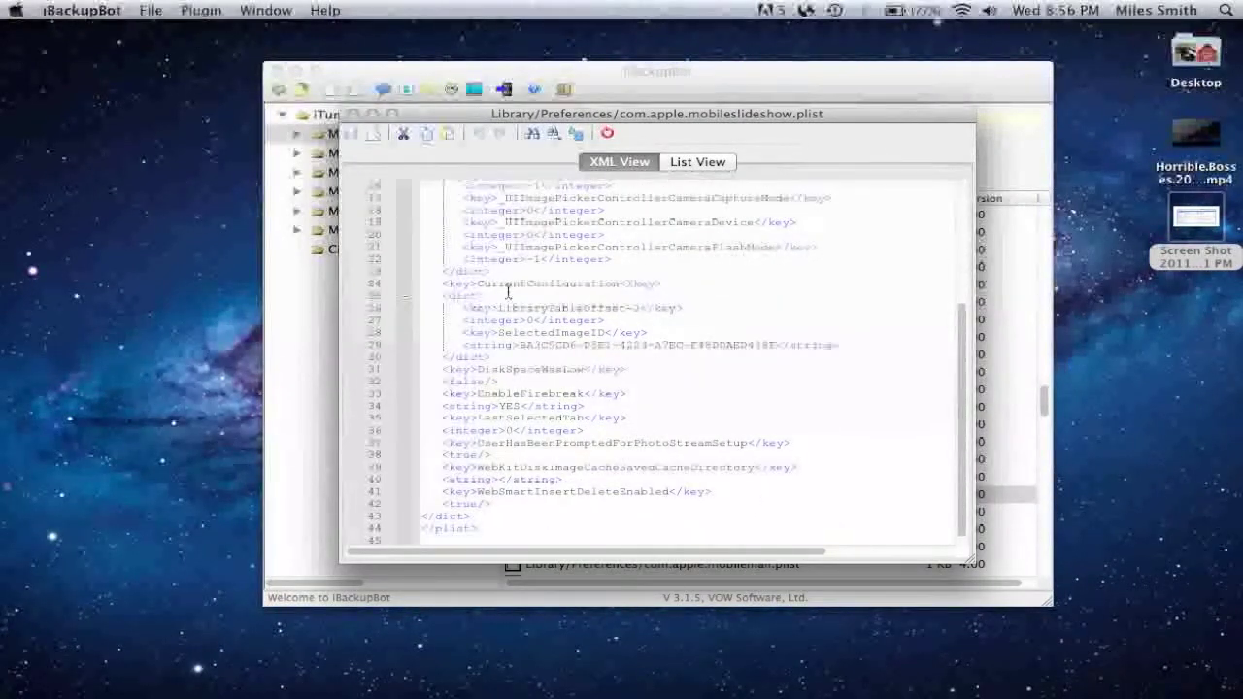
{"action": "scroll", "coordinate": [507, 290], "scroll_direction": "up", "scroll_amount": 3}
{"action": "scroll", "coordinate": [529, 385], "scroll_direction": "up", "scroll_amount": 4}
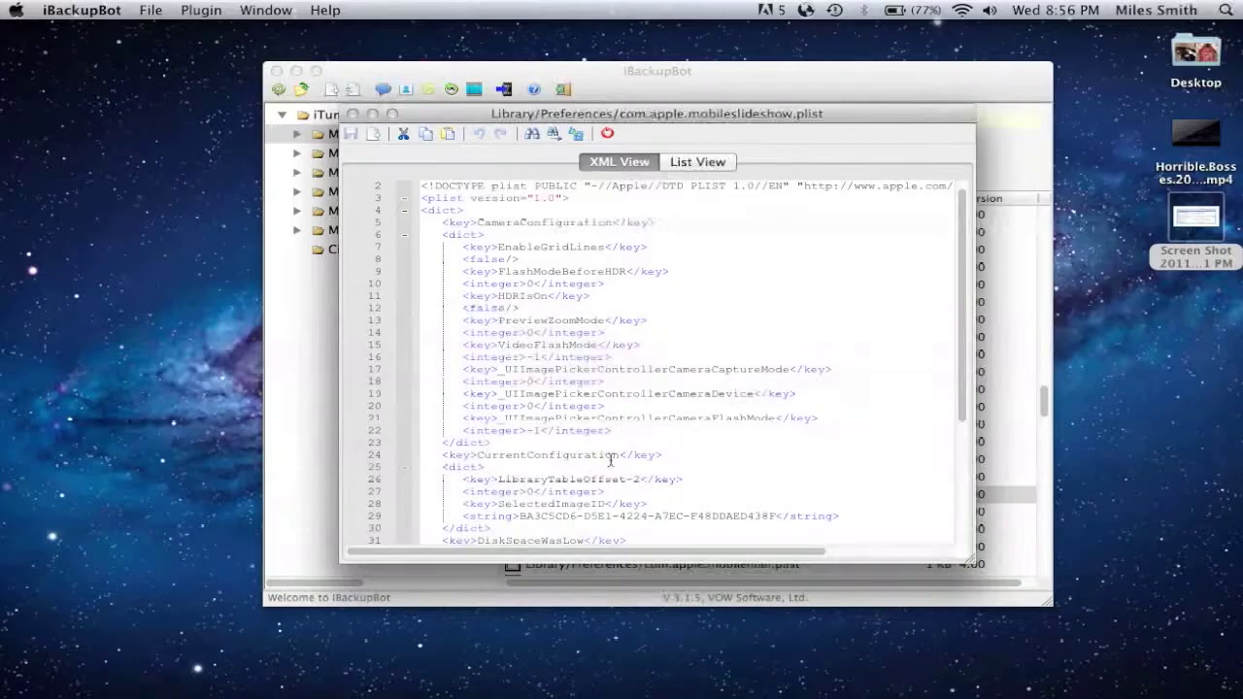
{"action": "scroll", "coordinate": [610, 459], "scroll_direction": "down", "scroll_amount": 3}
{"action": "scroll", "coordinate": [627, 458], "scroll_direction": "down", "scroll_amount": 2}
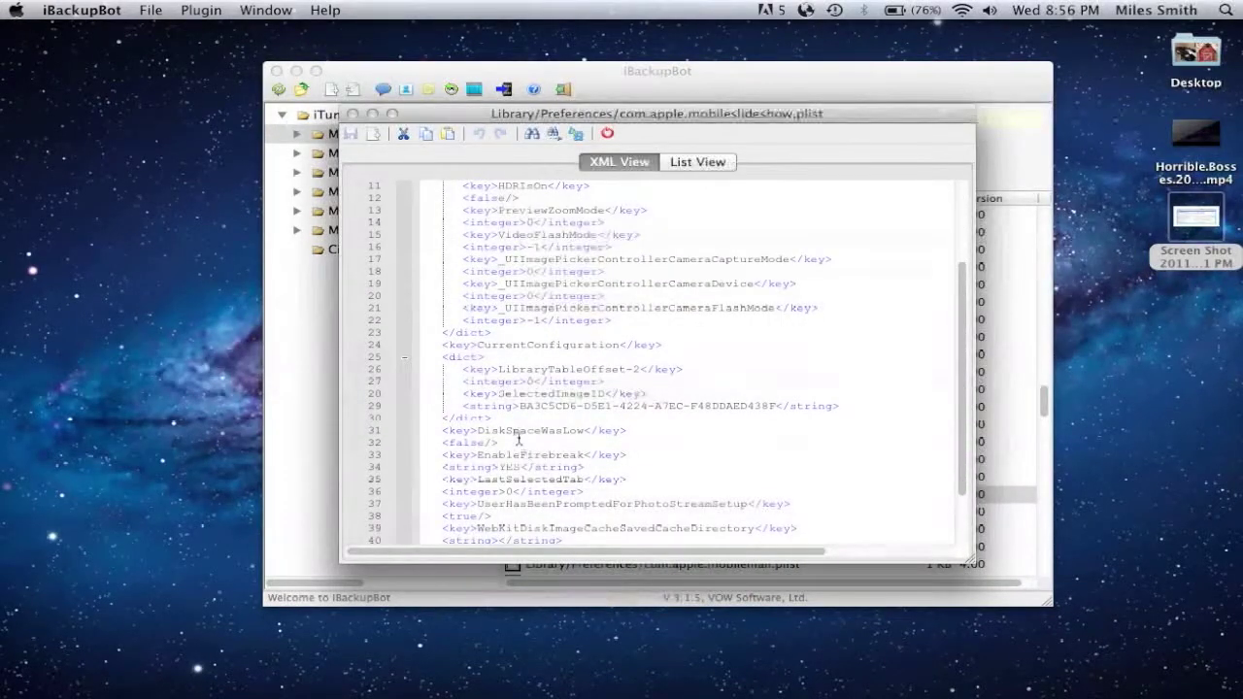
- Insert the EnableFirebreak key with string YES after DiskSpaceWasLow and remove the extra blank line
{"action": "triple_click", "coordinate": [518, 434]}
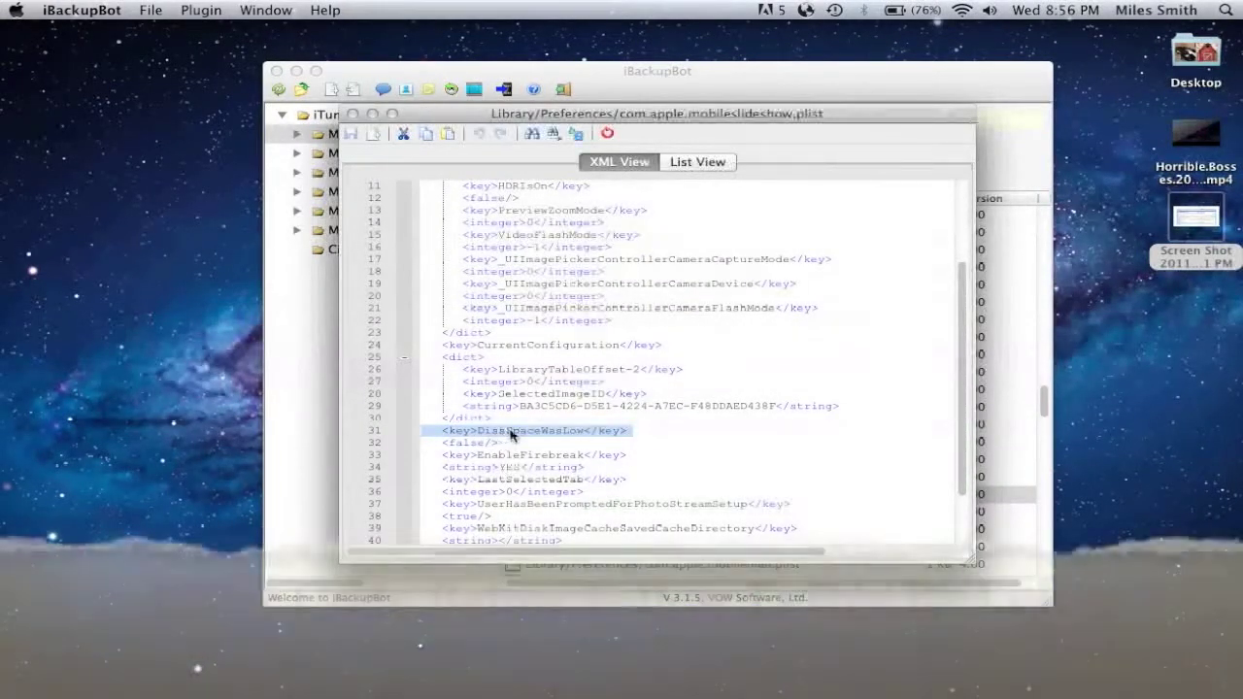
{"action": "left_click", "coordinate": [506, 442]}
{"action": "key", "text": "Return"}
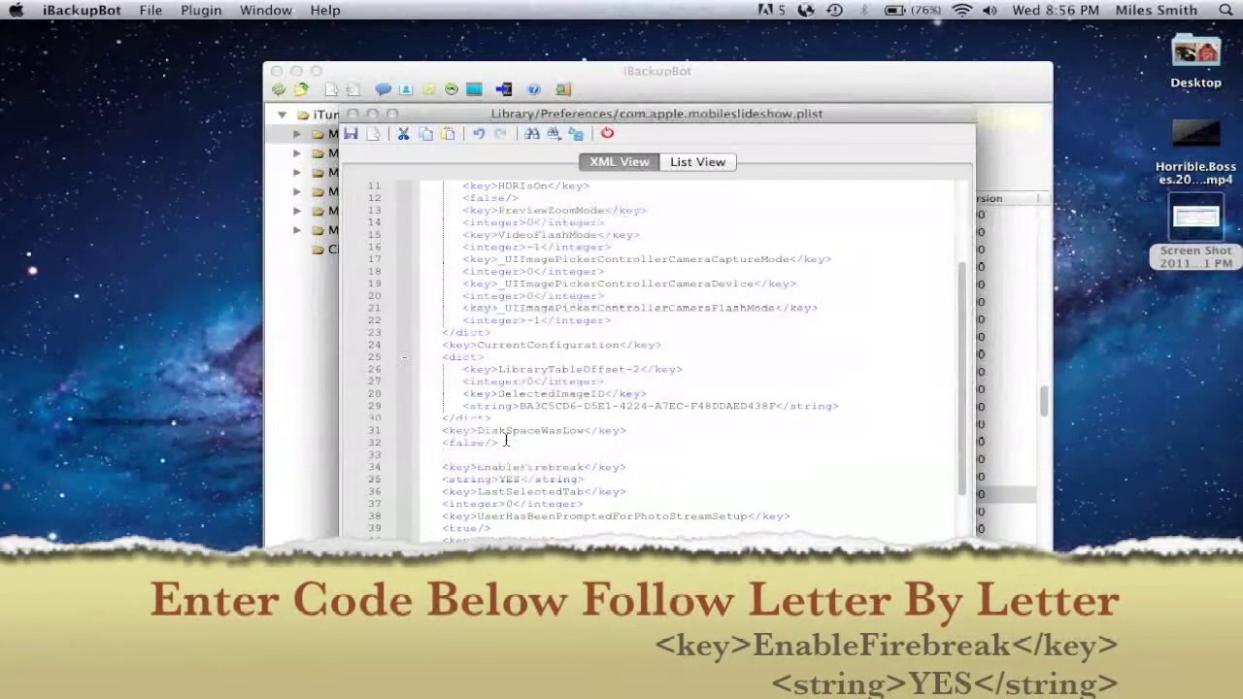
{"action": "left_click_drag", "start_coordinate": [443, 467], "coordinate": [586, 480]}
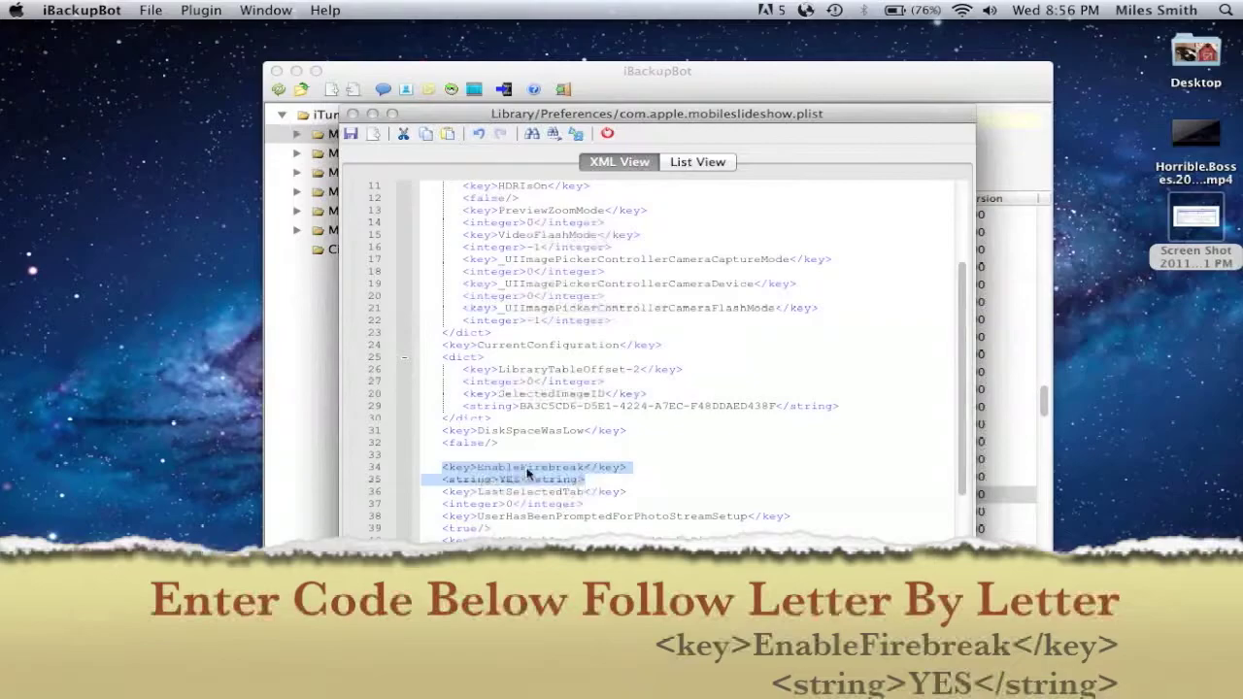
{"action": "left_click", "coordinate": [447, 445]}
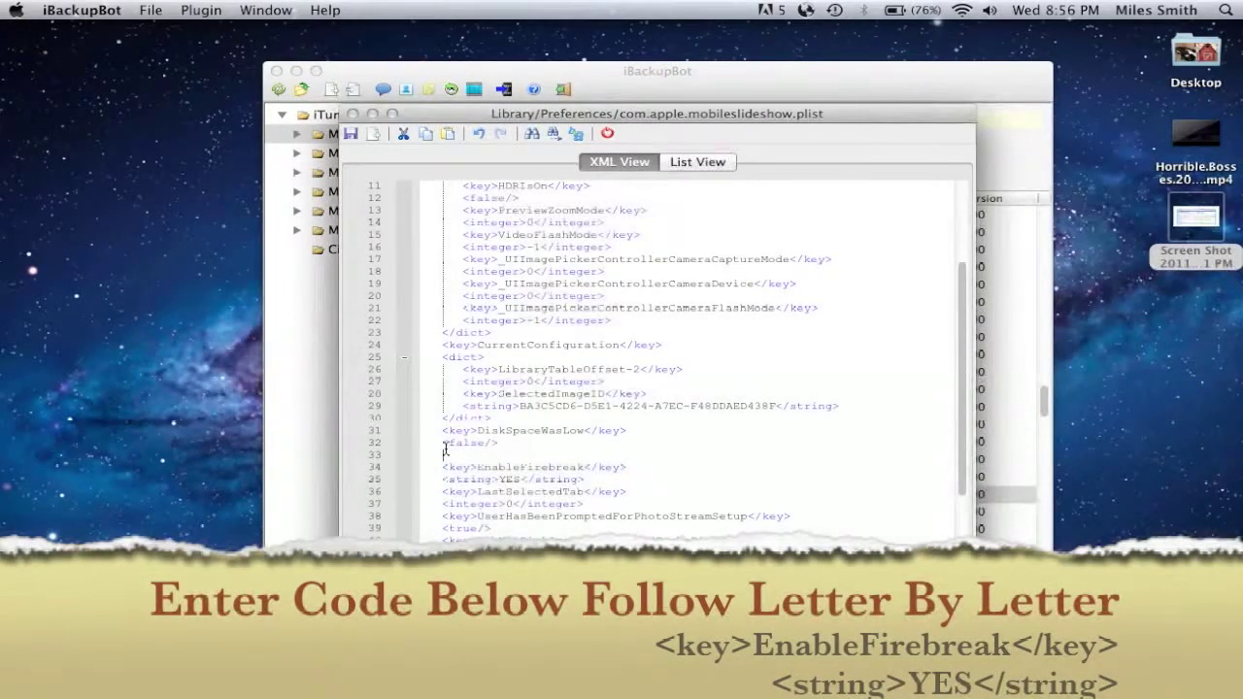
{"action": "key", "text": "BackSpace"}
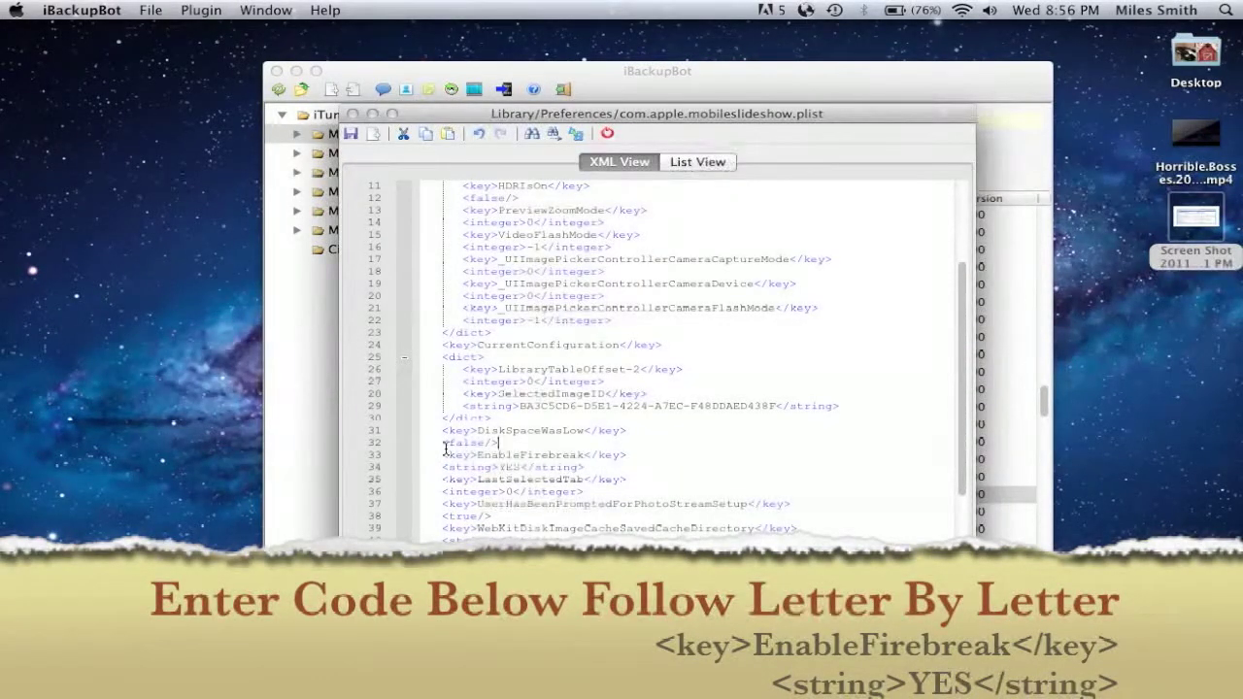
- Cancel an export of the edited plist and drag its editor to the bottom-left
{"action": "left_click", "coordinate": [376, 136]}
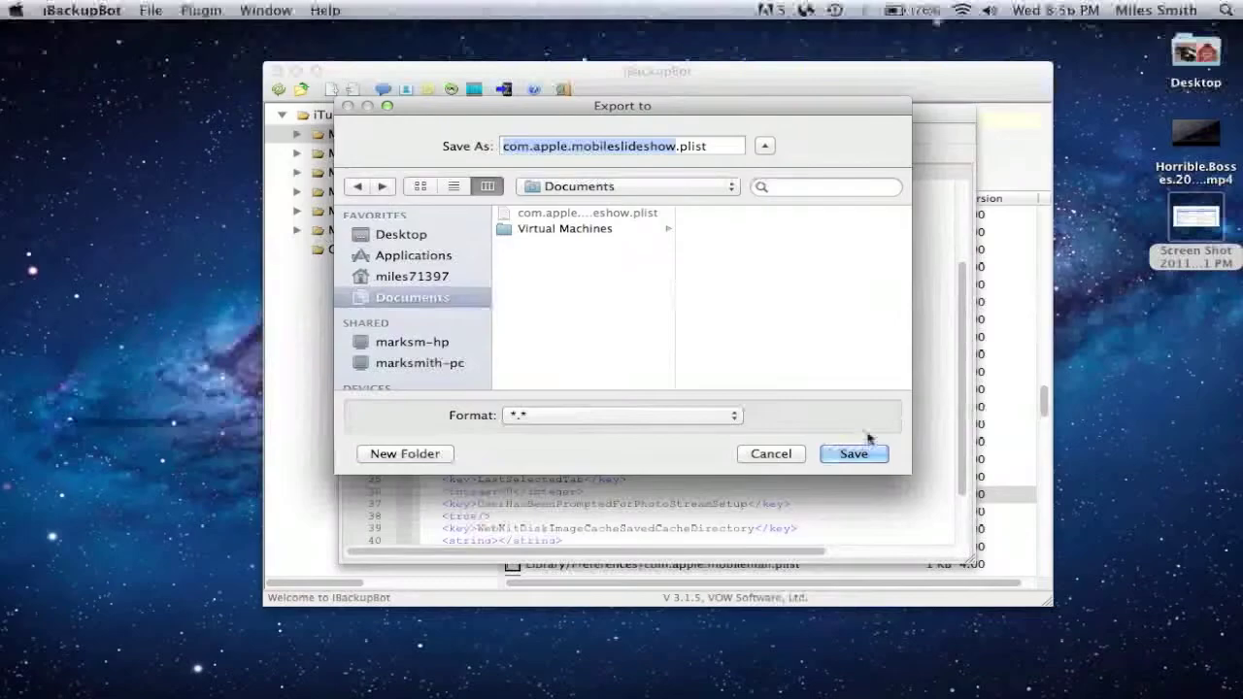
{"action": "left_click", "coordinate": [771, 453]}
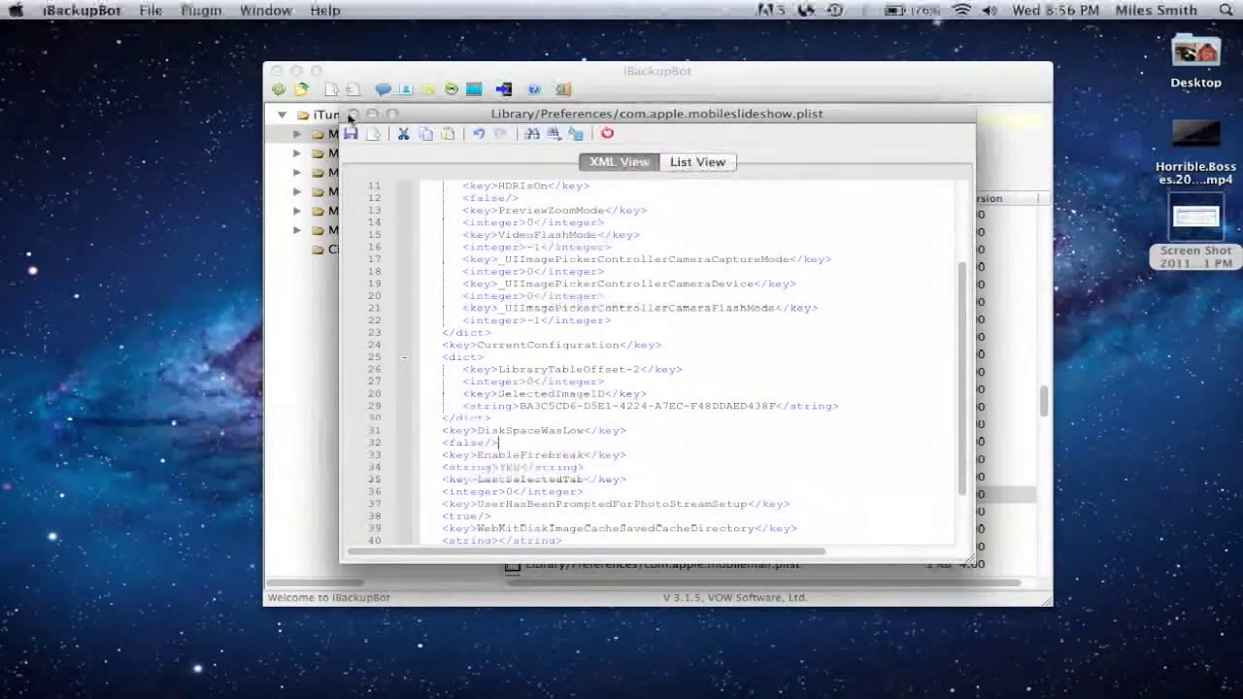
{"action": "left_click_drag", "start_coordinate": [515, 116], "coordinate": [10, 414]}
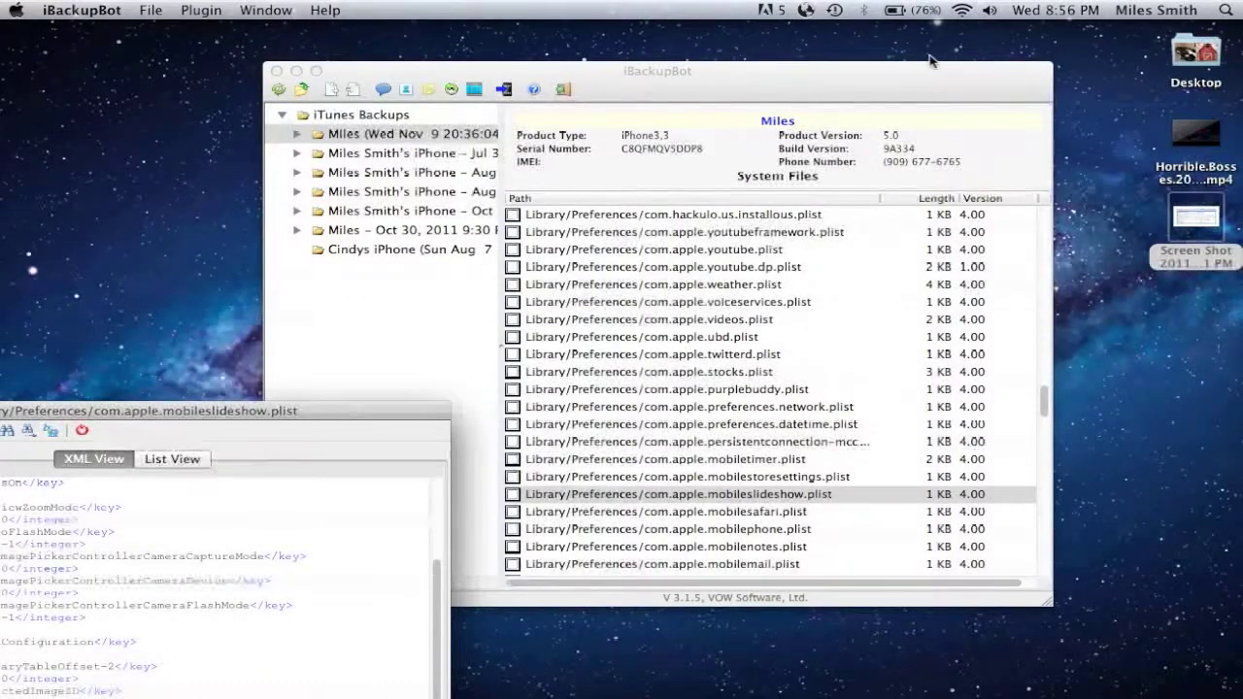
- Close the mobileslideshow plist editor, answering No to saving changes
{"action": "left_click_drag", "start_coordinate": [122, 412], "coordinate": [422, 691]}
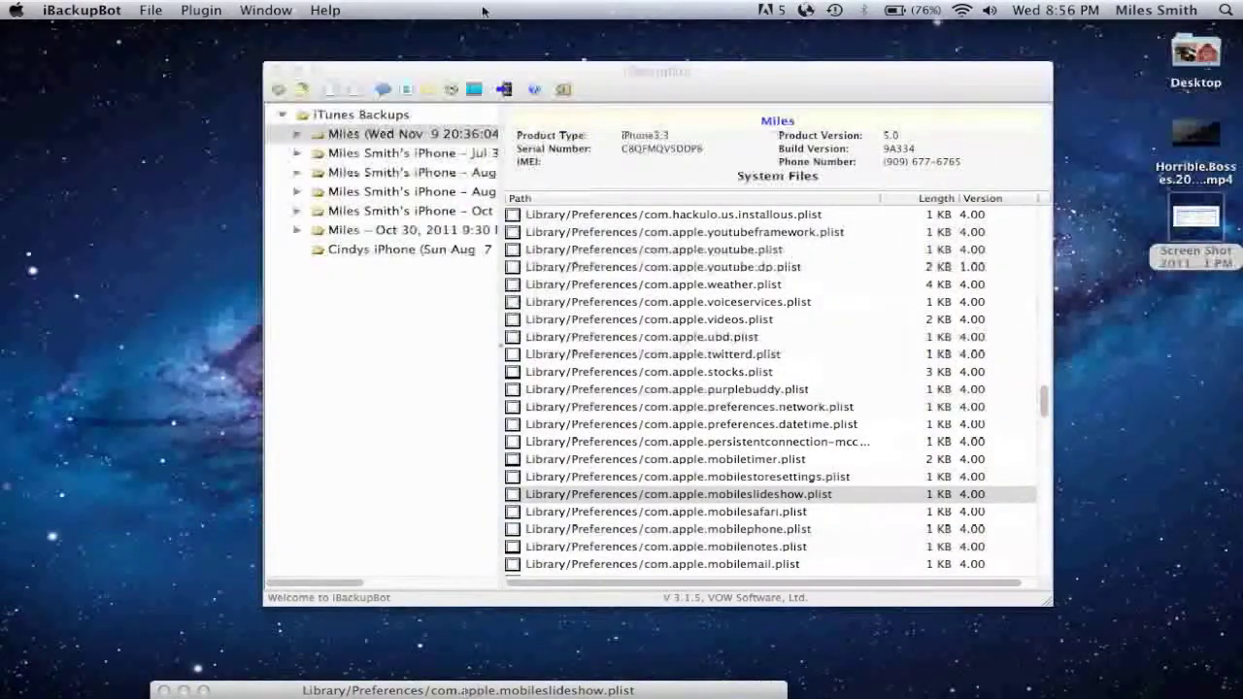
{"action": "left_click", "coordinate": [150, 9]}
{"action": "left_click", "coordinate": [150, 10]}
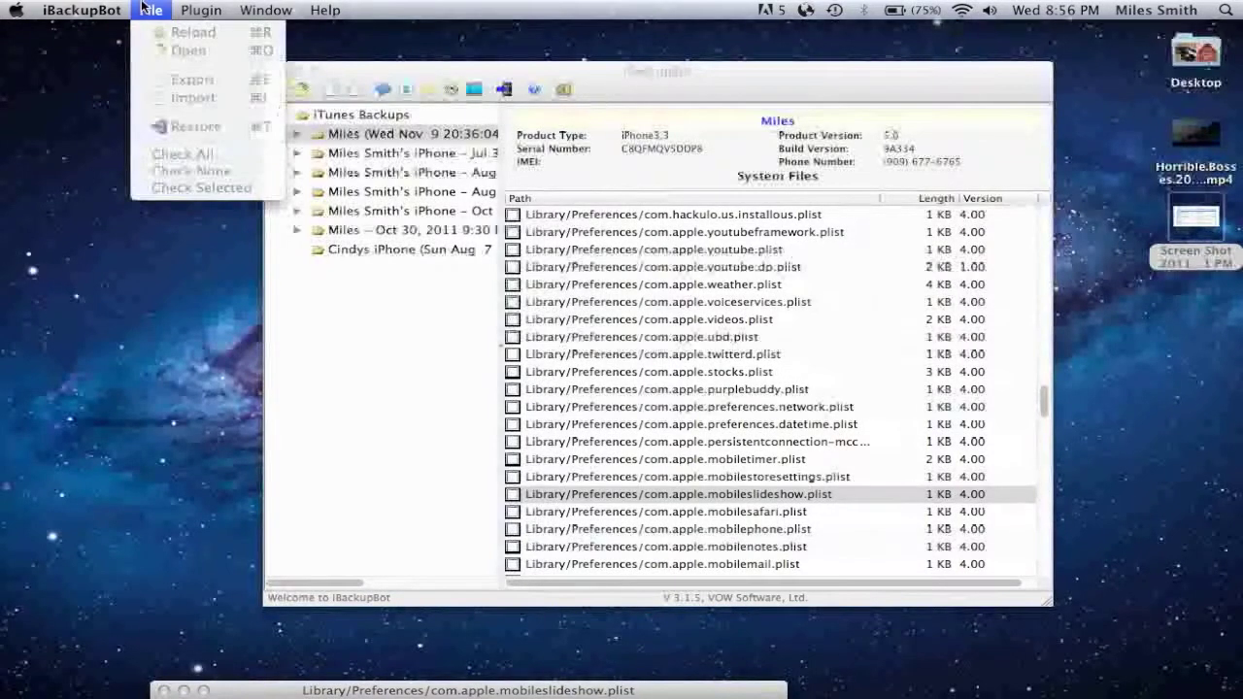
{"action": "left_click_drag", "start_coordinate": [450, 691], "coordinate": [523, 524]}
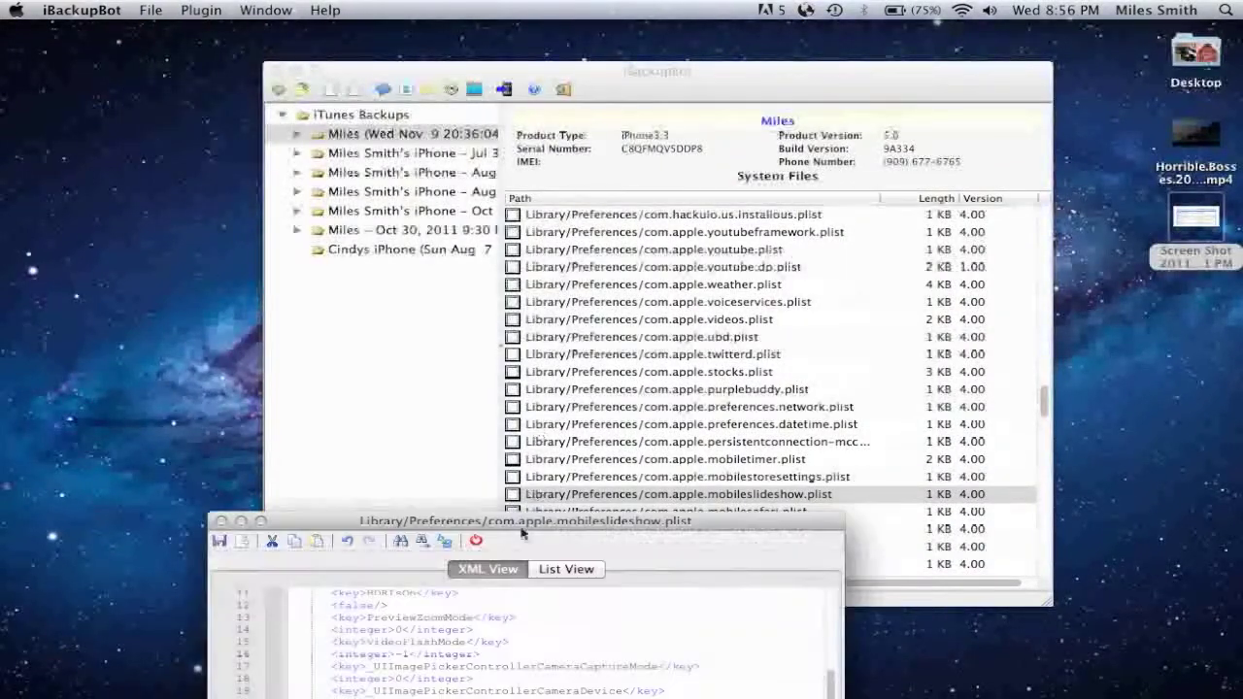
{"action": "left_click", "coordinate": [477, 542]}
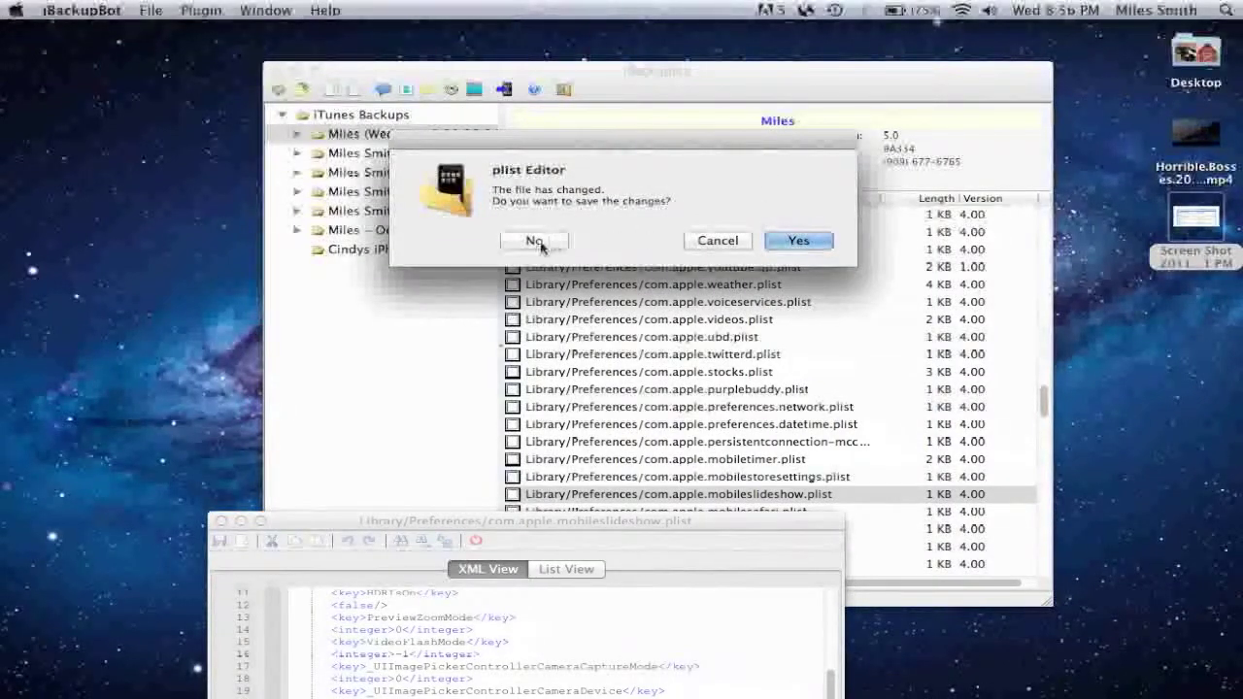
{"action": "left_click", "coordinate": [535, 240]}
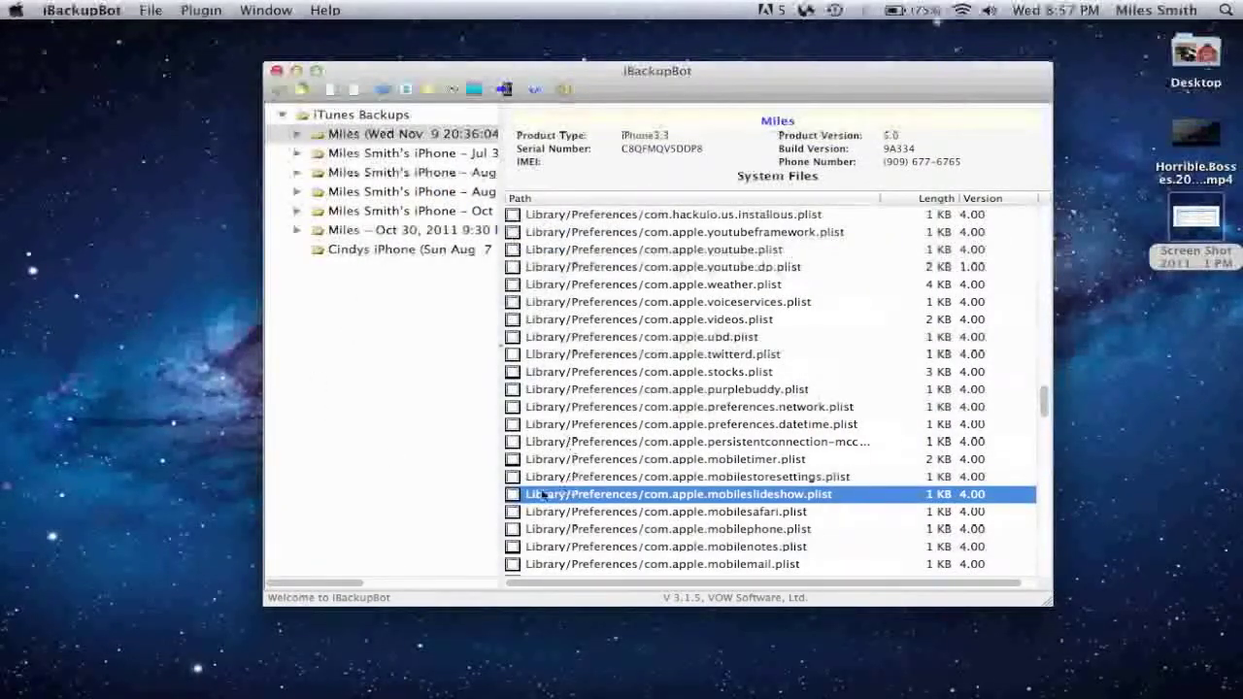
{"action": "left_click", "coordinate": [150, 10]}
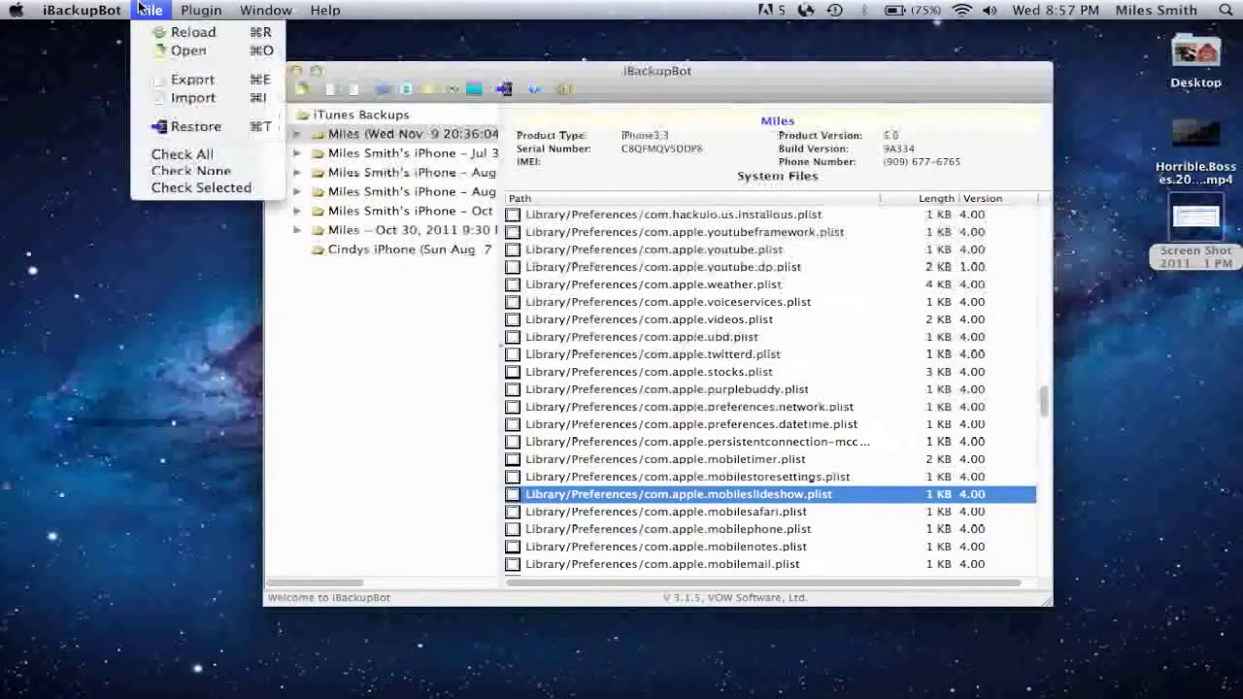
{"action": "left_click", "coordinate": [195, 126]}
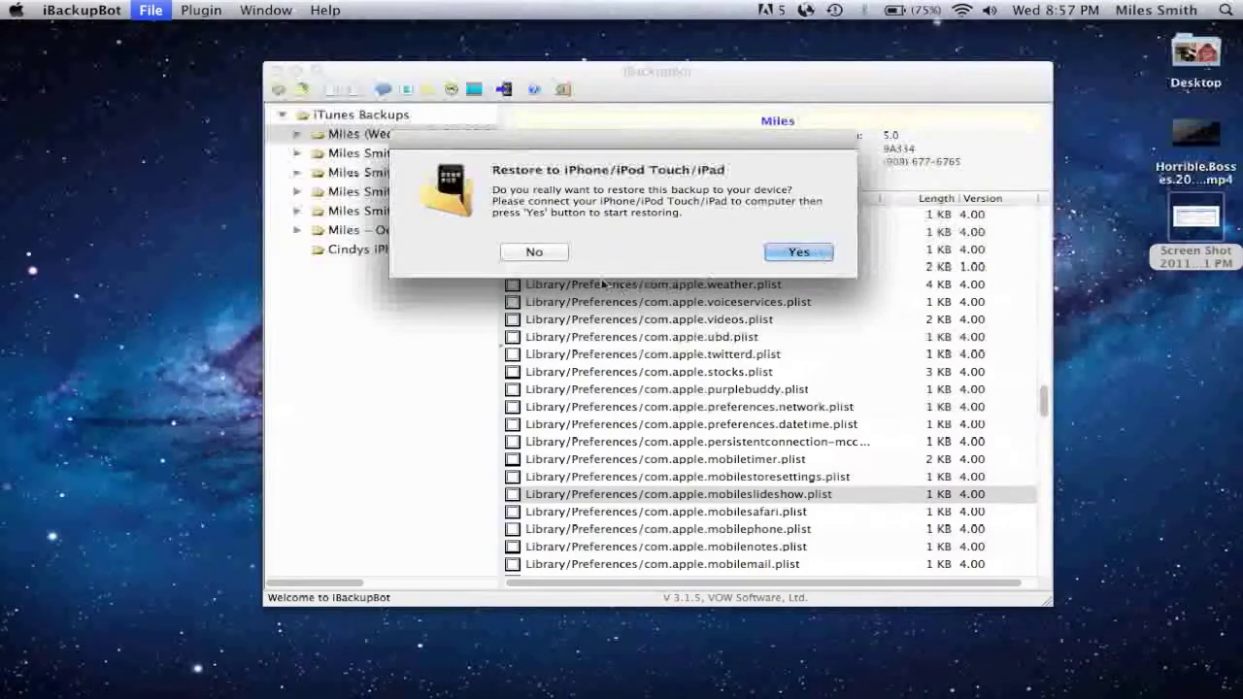
{"action": "left_click", "coordinate": [535, 251]}
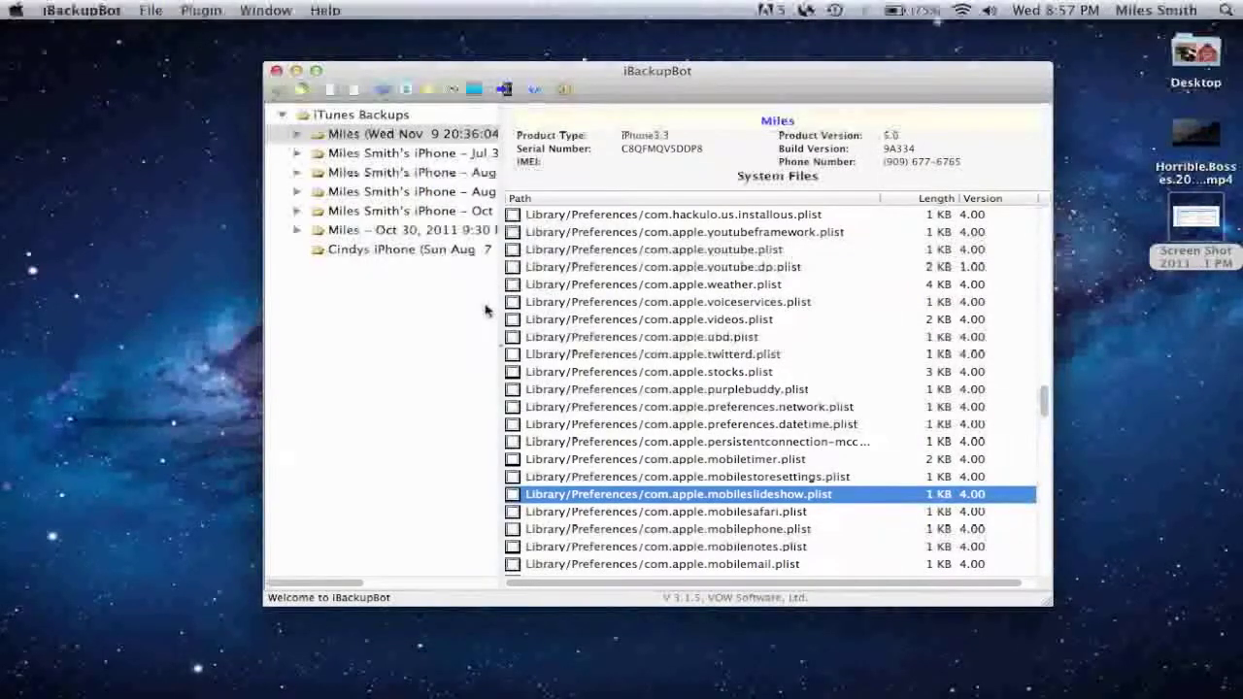
{"action": "scroll", "coordinate": [566, 370], "scroll_direction": "down", "scroll_amount": 10}
{"action": "scroll", "coordinate": [566, 370], "scroll_direction": "down", "scroll_amount": 10}
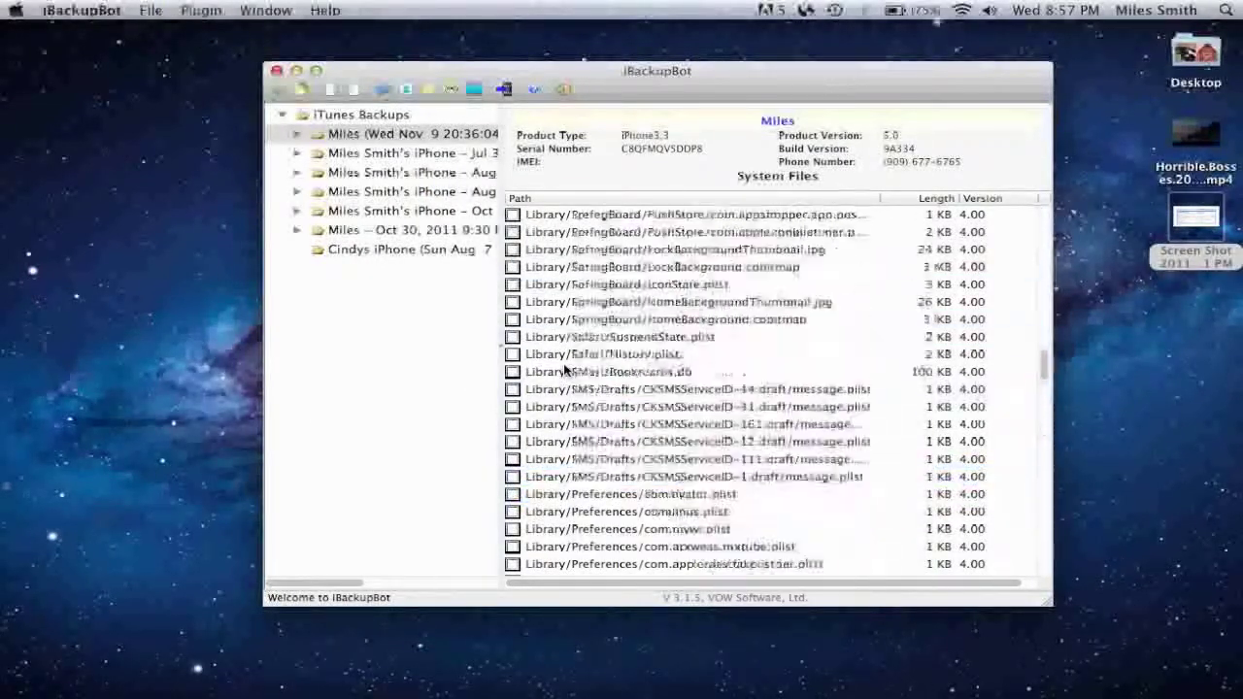
{"action": "scroll", "coordinate": [566, 370], "scroll_direction": "up", "scroll_amount": 20}
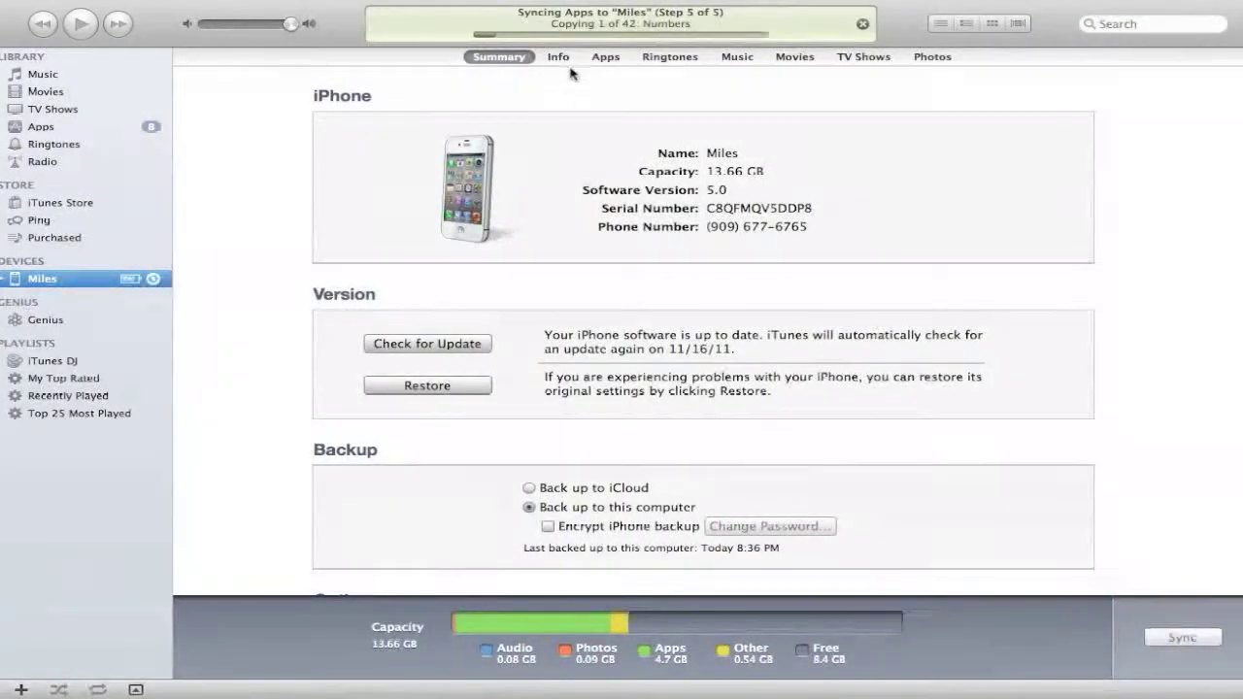
- Nudge the backup window and bring up the TextEdit note with the EnableFirebreak YES lines
{"action": "left_click", "coordinate": [609, 57]}
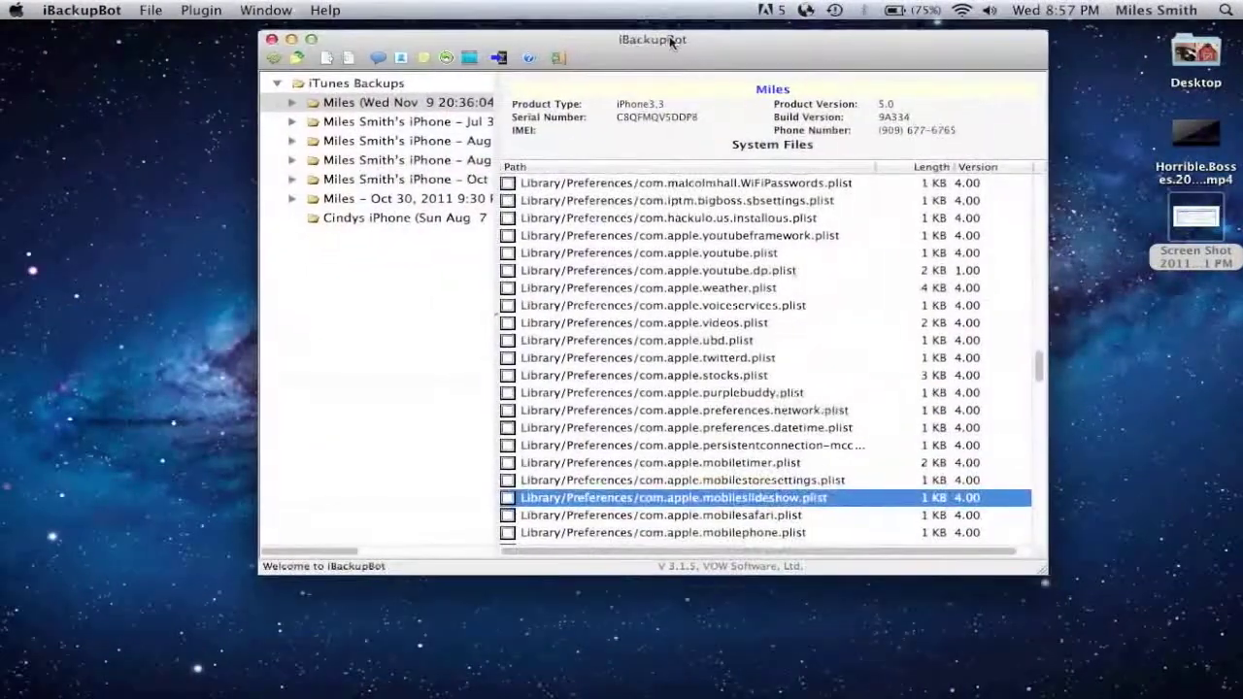
{"action": "left_click_drag", "start_coordinate": [672, 43], "coordinate": [668, 48]}
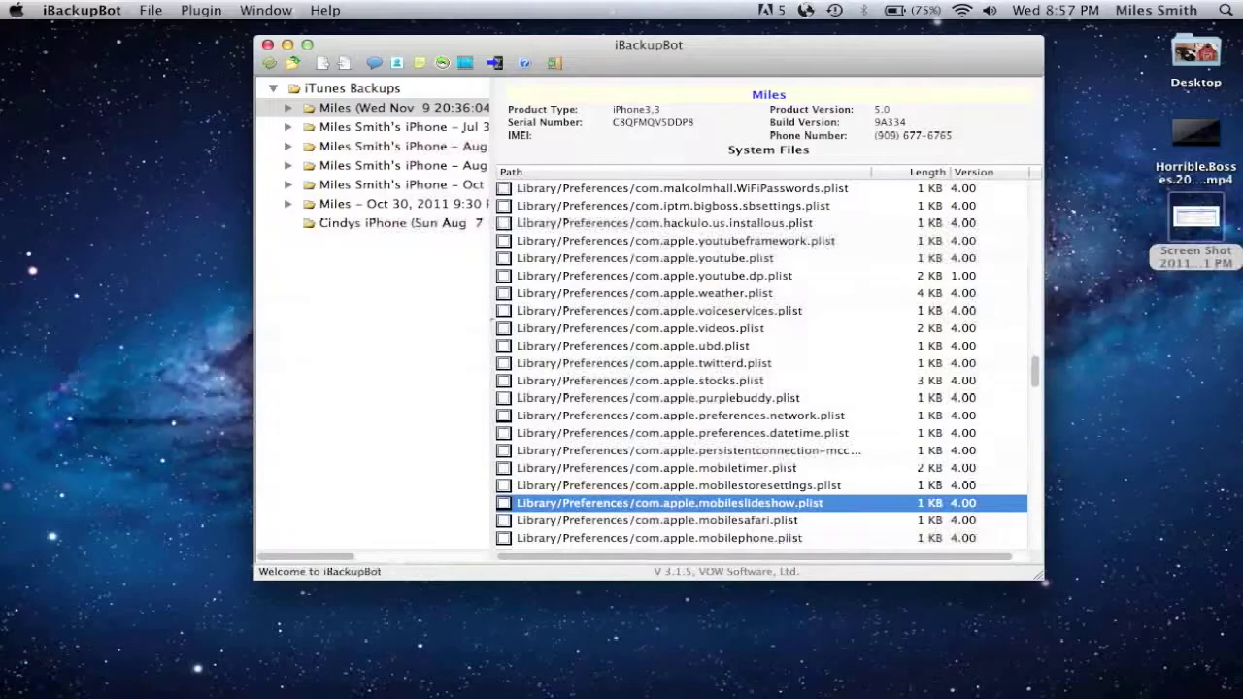
{"action": "left_click", "coordinate": [14, 612]}
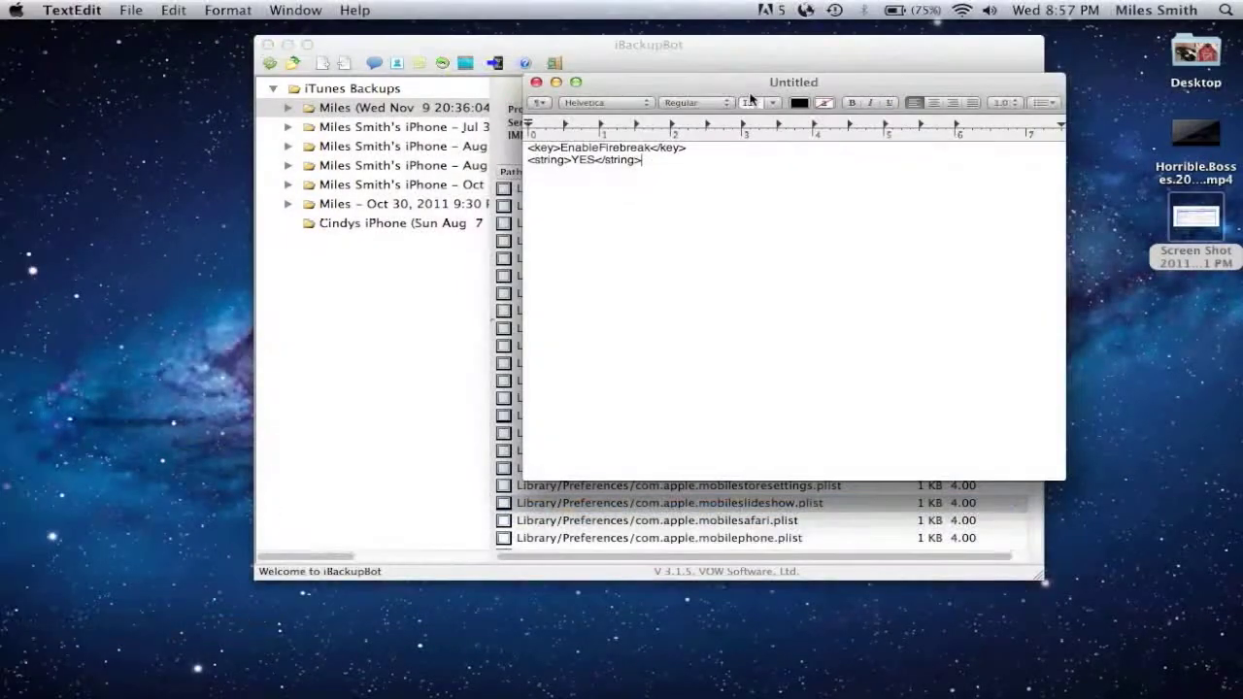